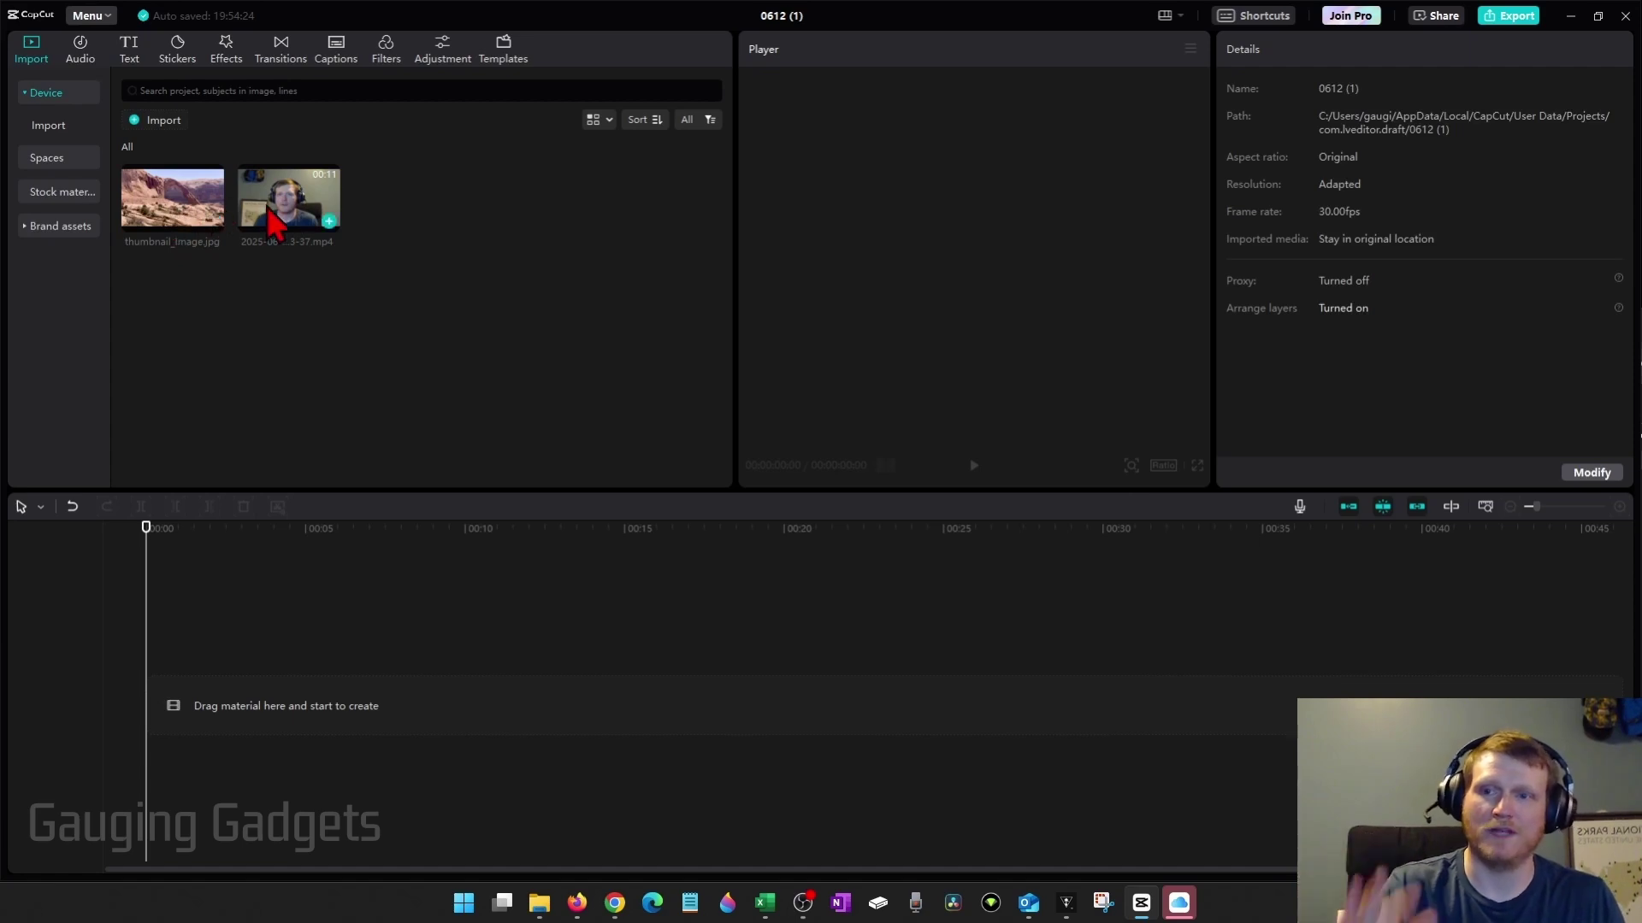
Add the webcam MP4 and the desert arch image to the timeline.
left_click_drag(283, 208, 278, 308)
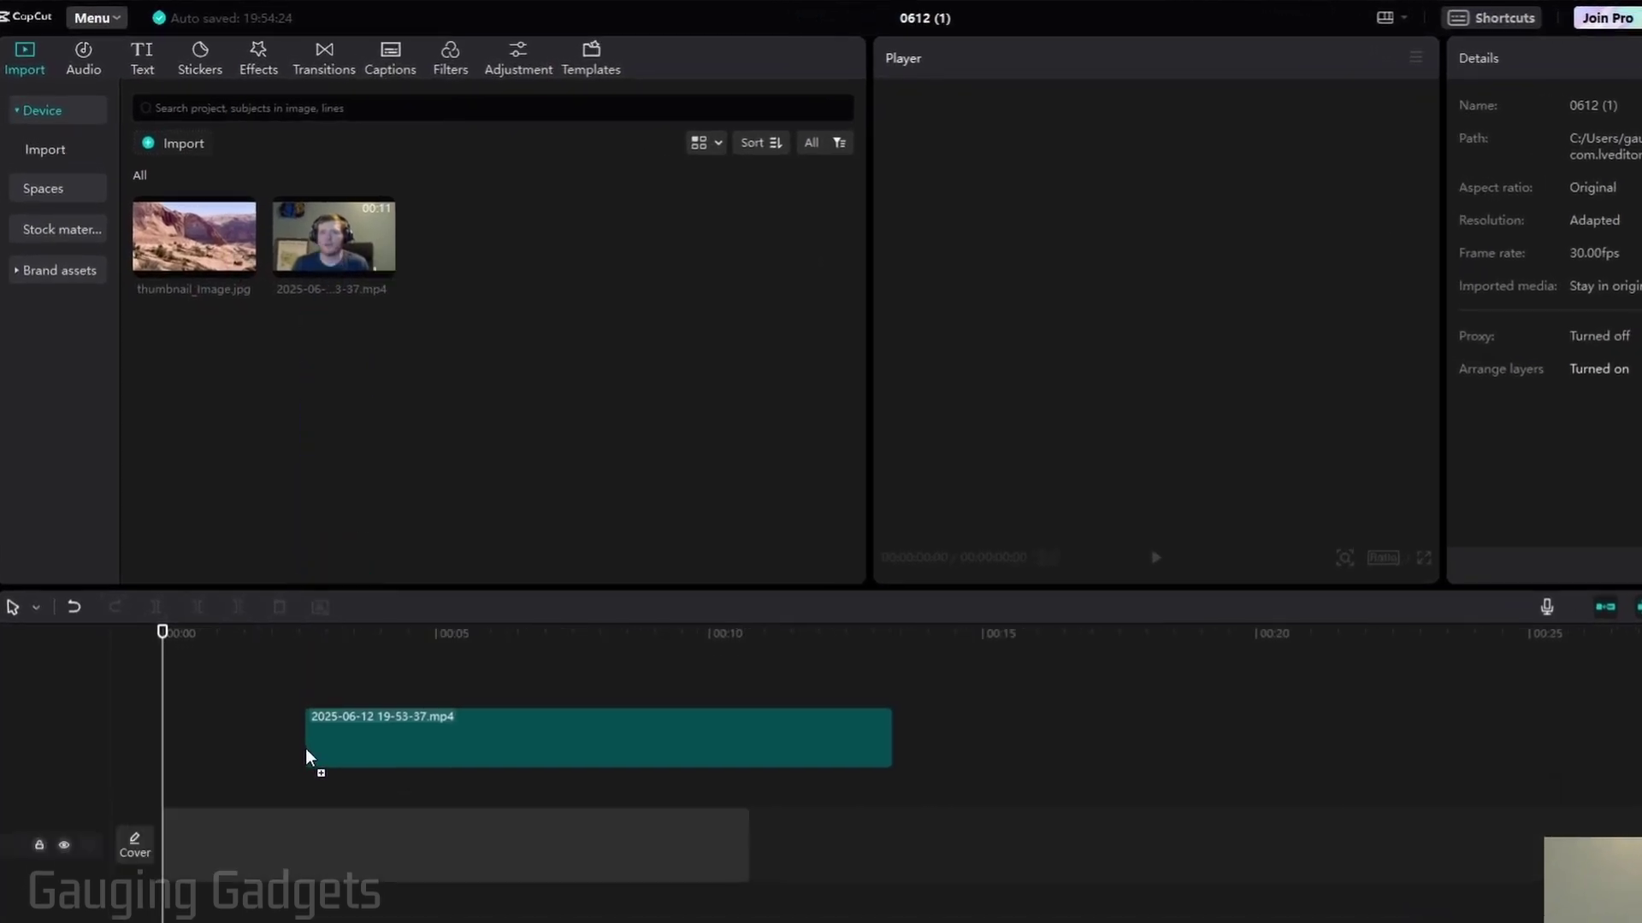
left_click_drag(322, 370, 202, 851)
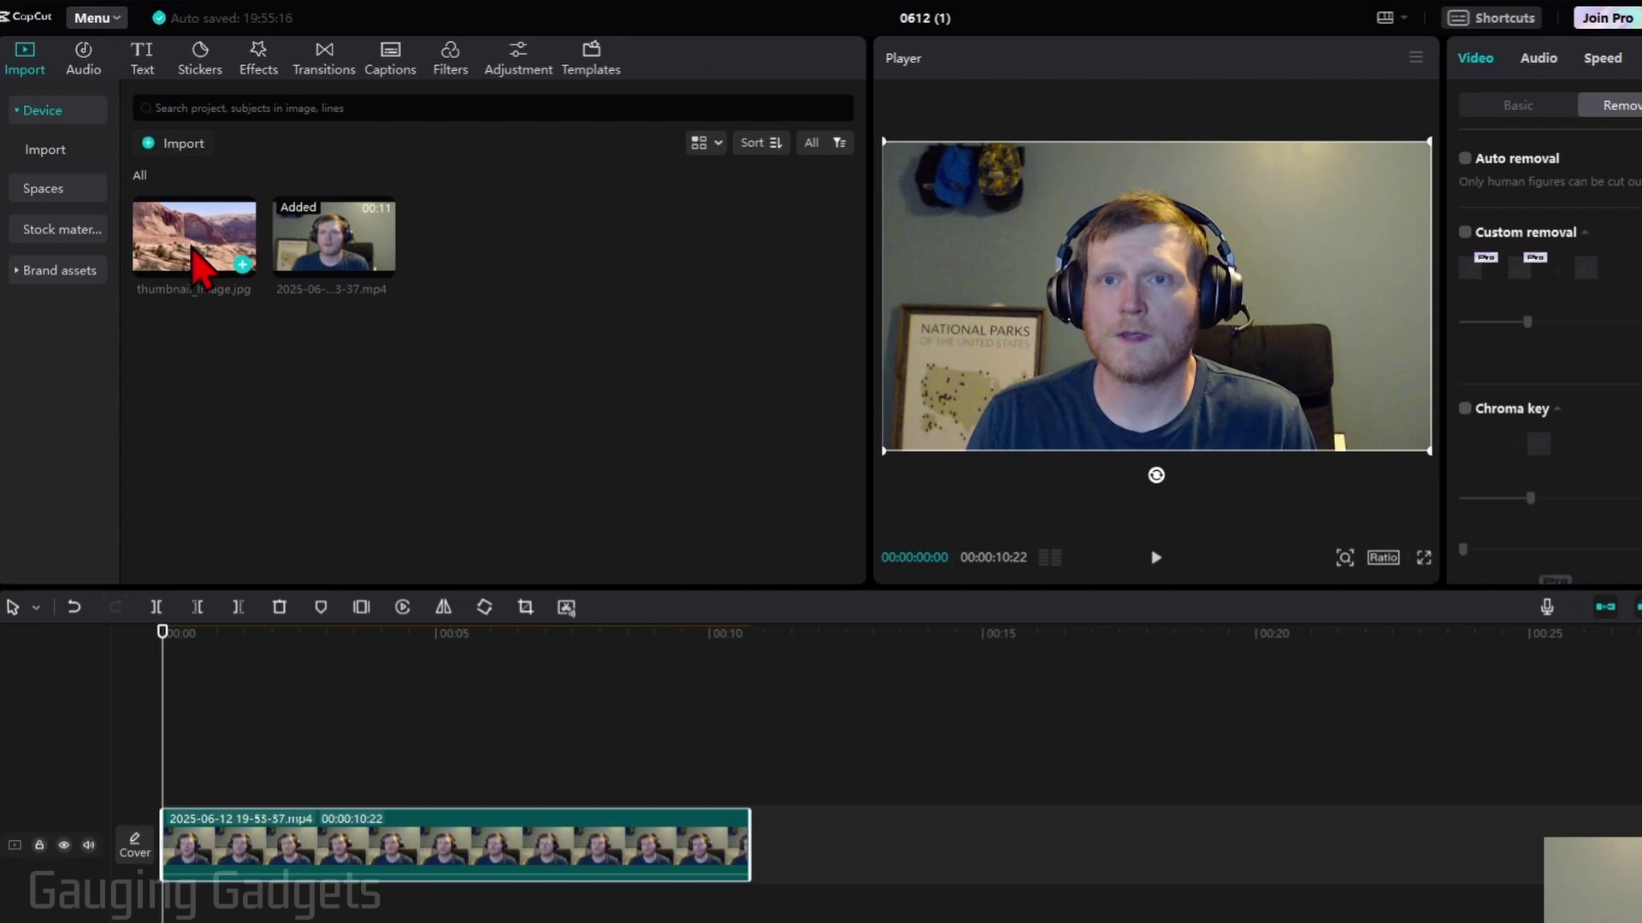
left_click_drag(199, 265, 253, 774)
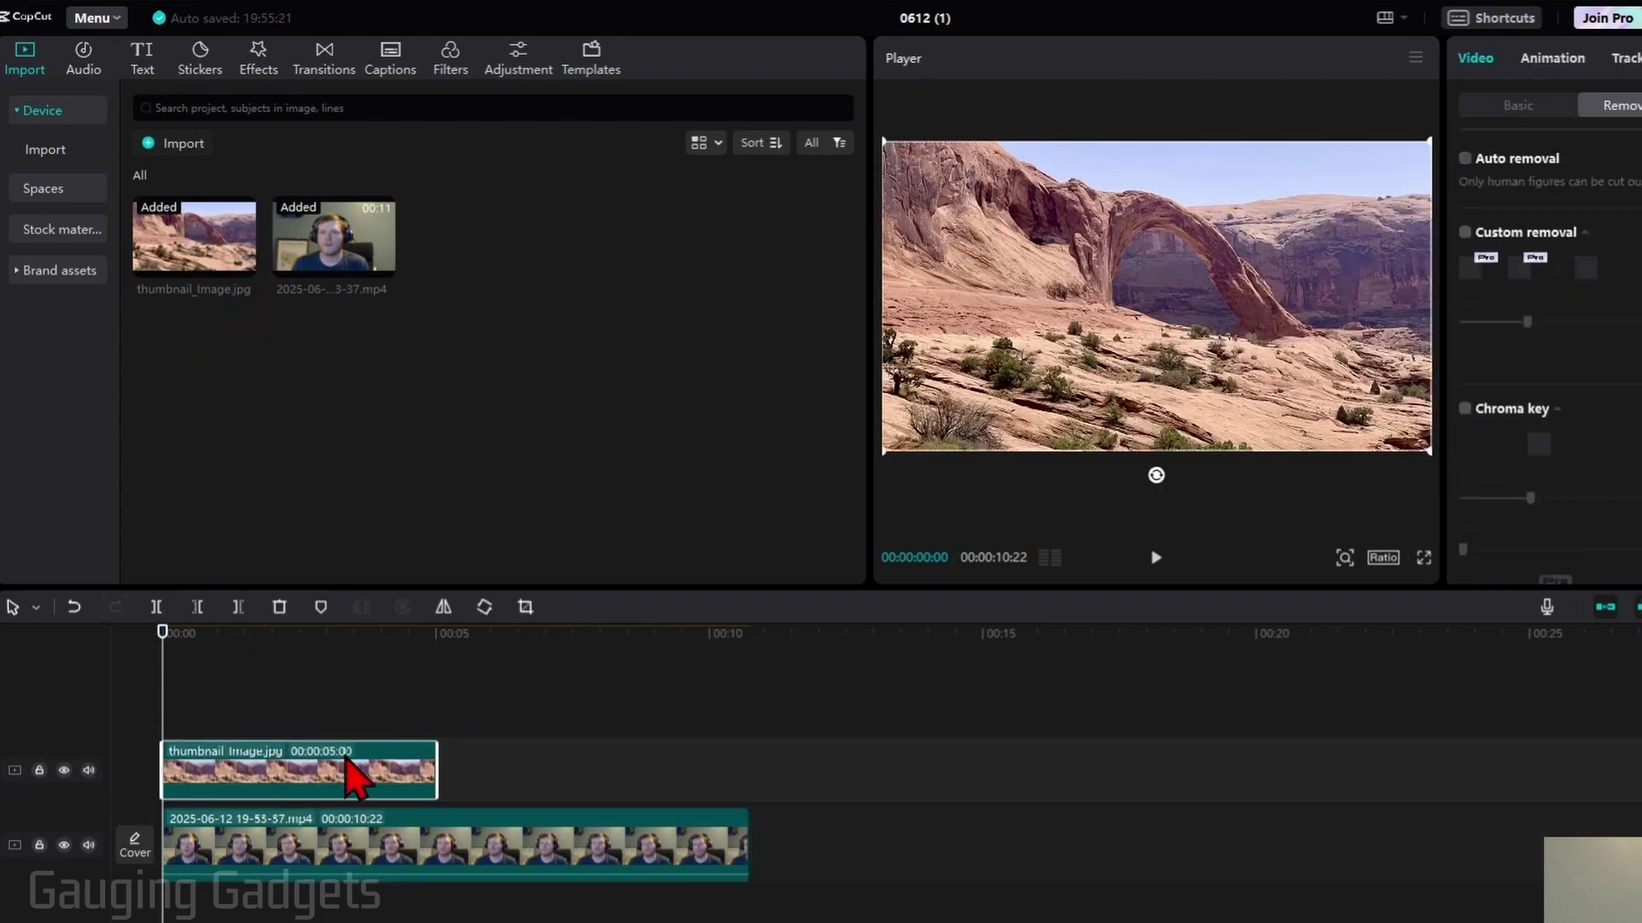
Rearrange the tracks so the webcam clip sits above the desert image.
left_click_drag(318, 849, 529, 779)
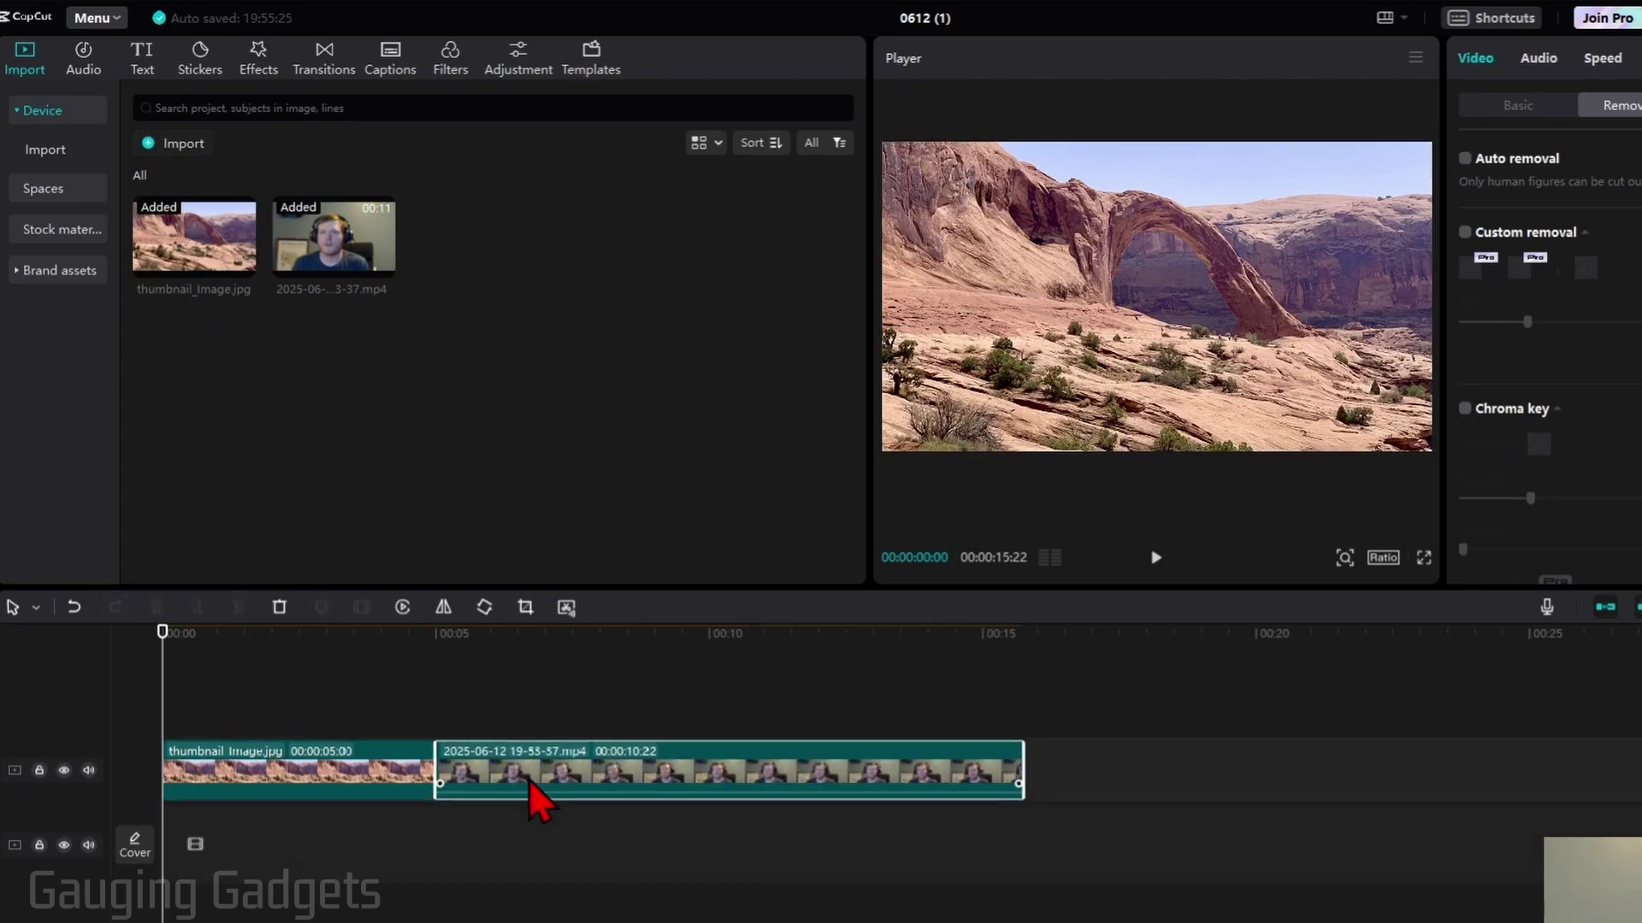
left_click_drag(349, 772, 348, 841)
left_click_drag(590, 776, 312, 780)
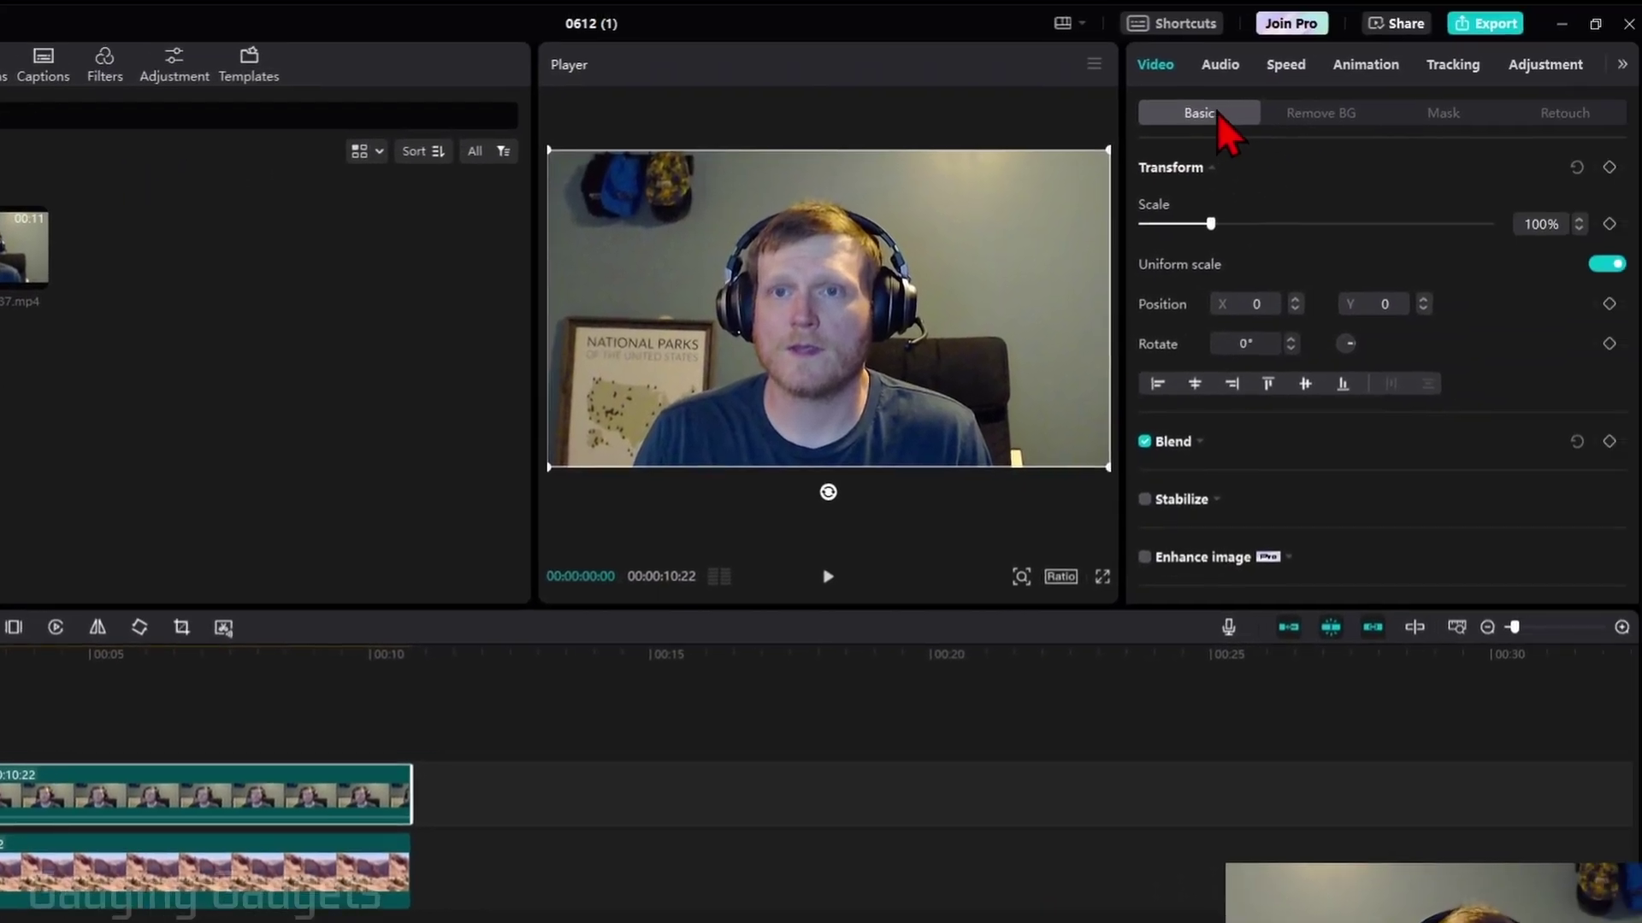
Turn on Auto removal under Remove BG for the webcam clip.
left_click(1321, 117)
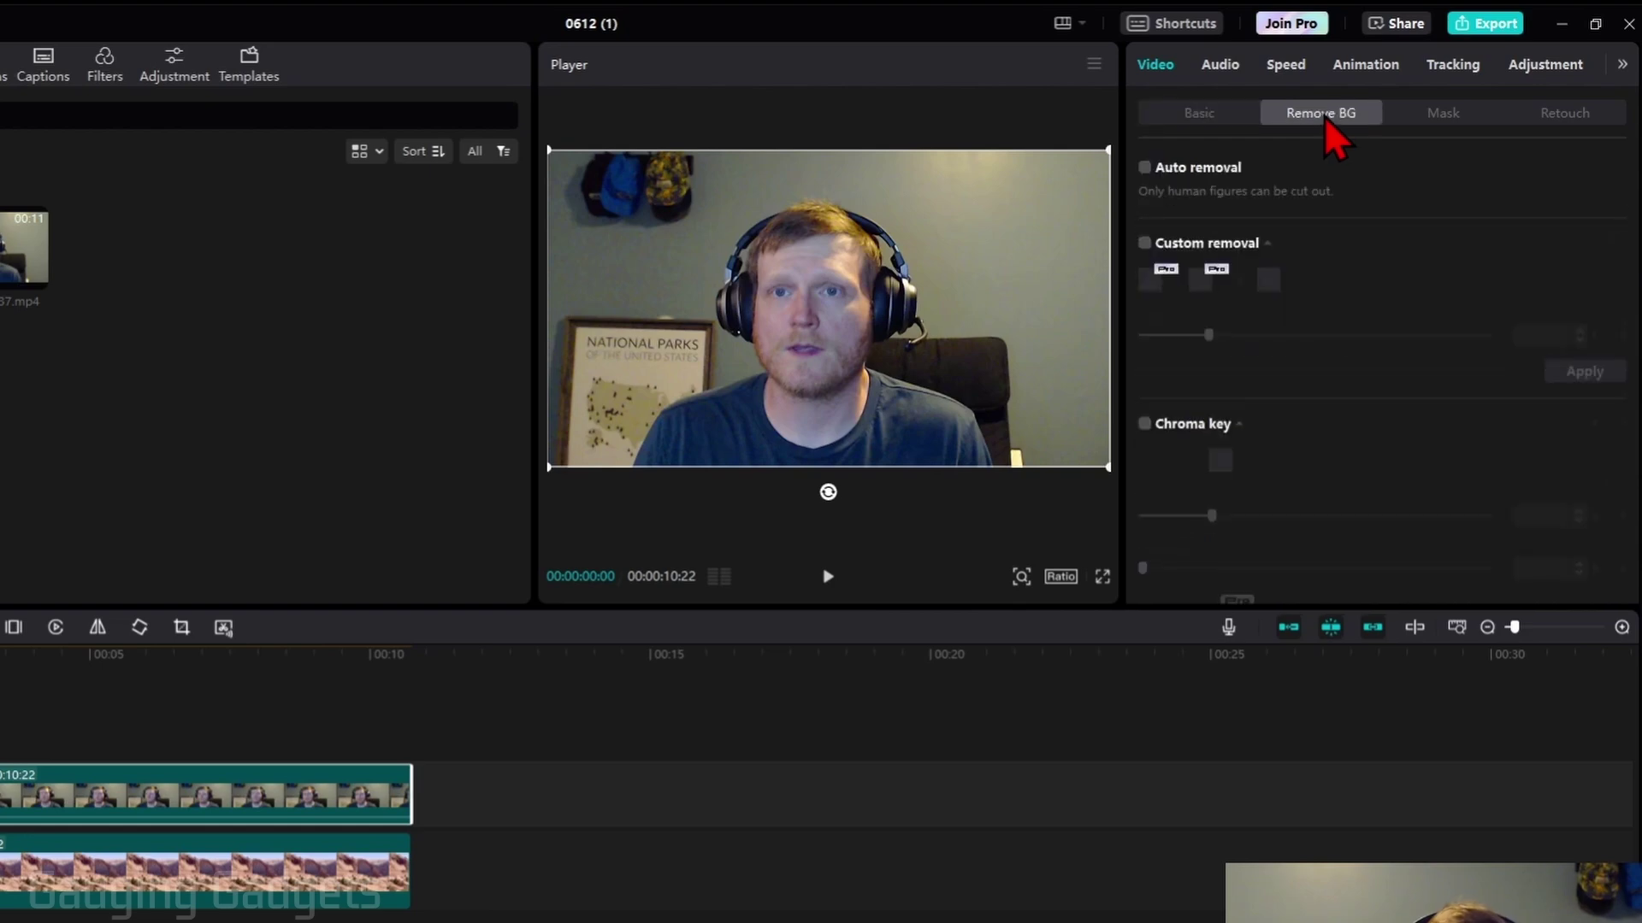
left_click(1146, 168)
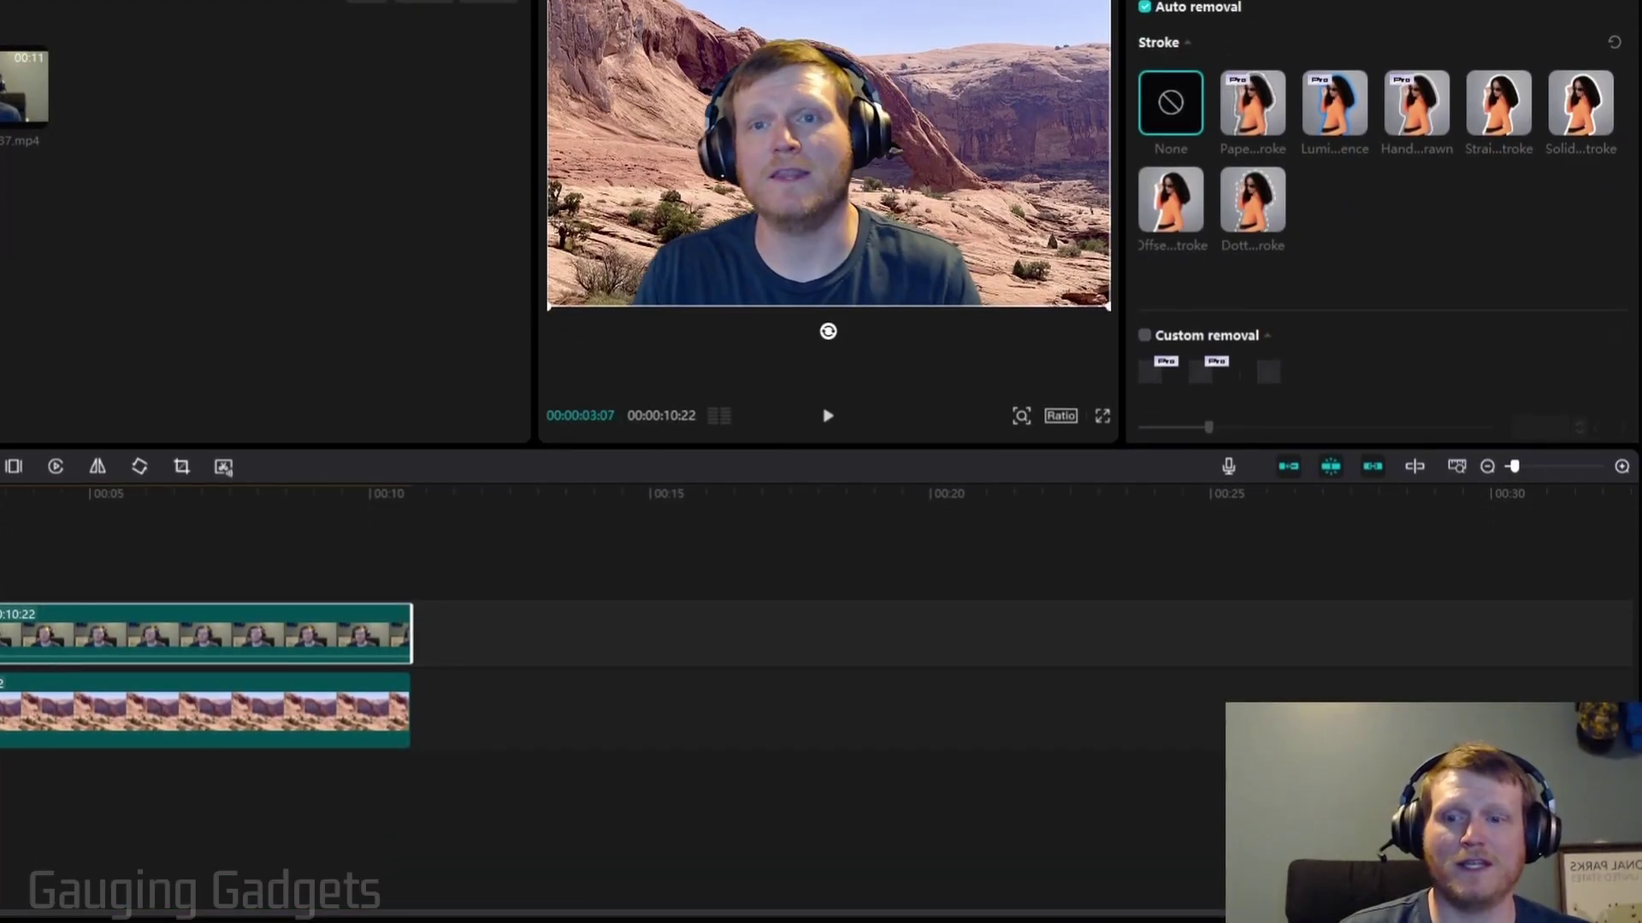
left_click(58, 737)
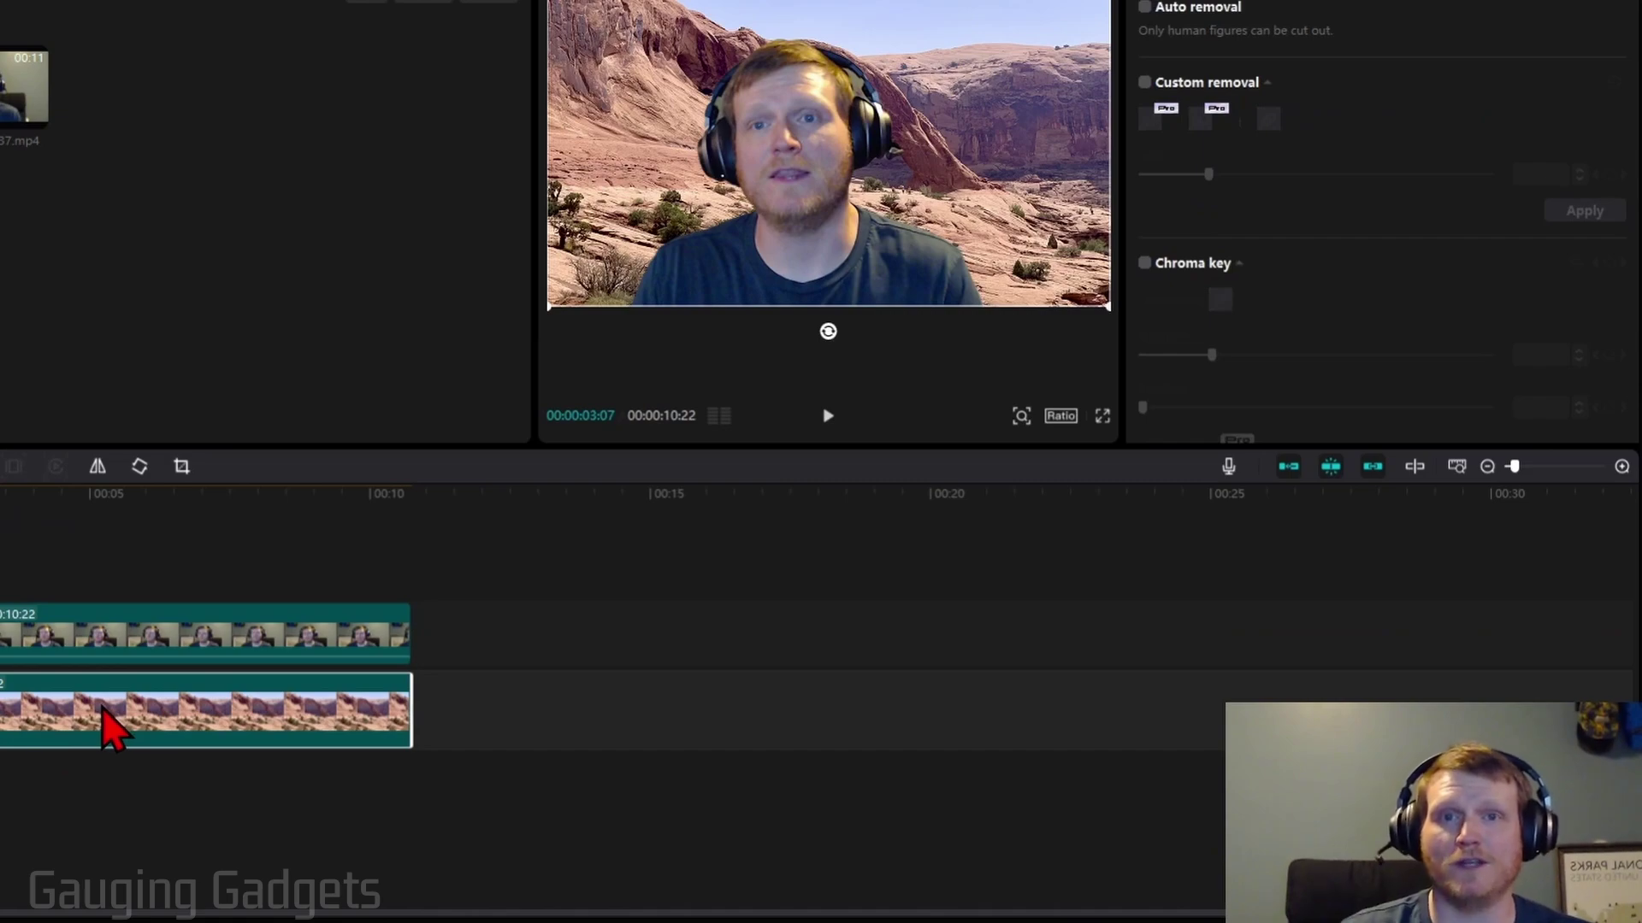
left_click(124, 651)
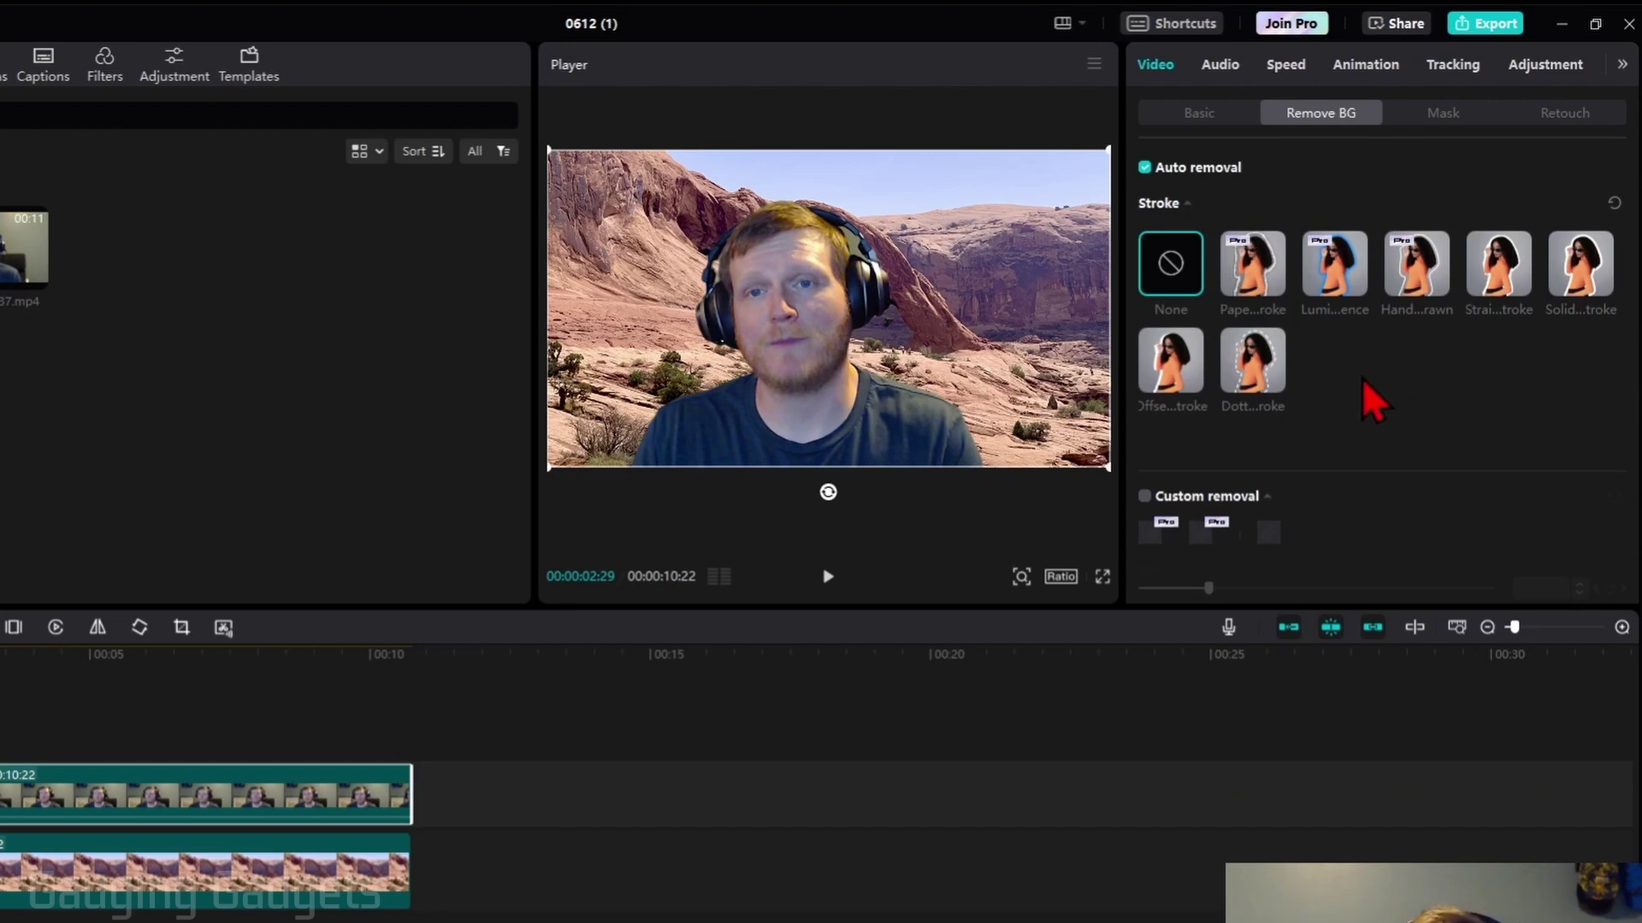
scroll(1363, 385, "down", 1)
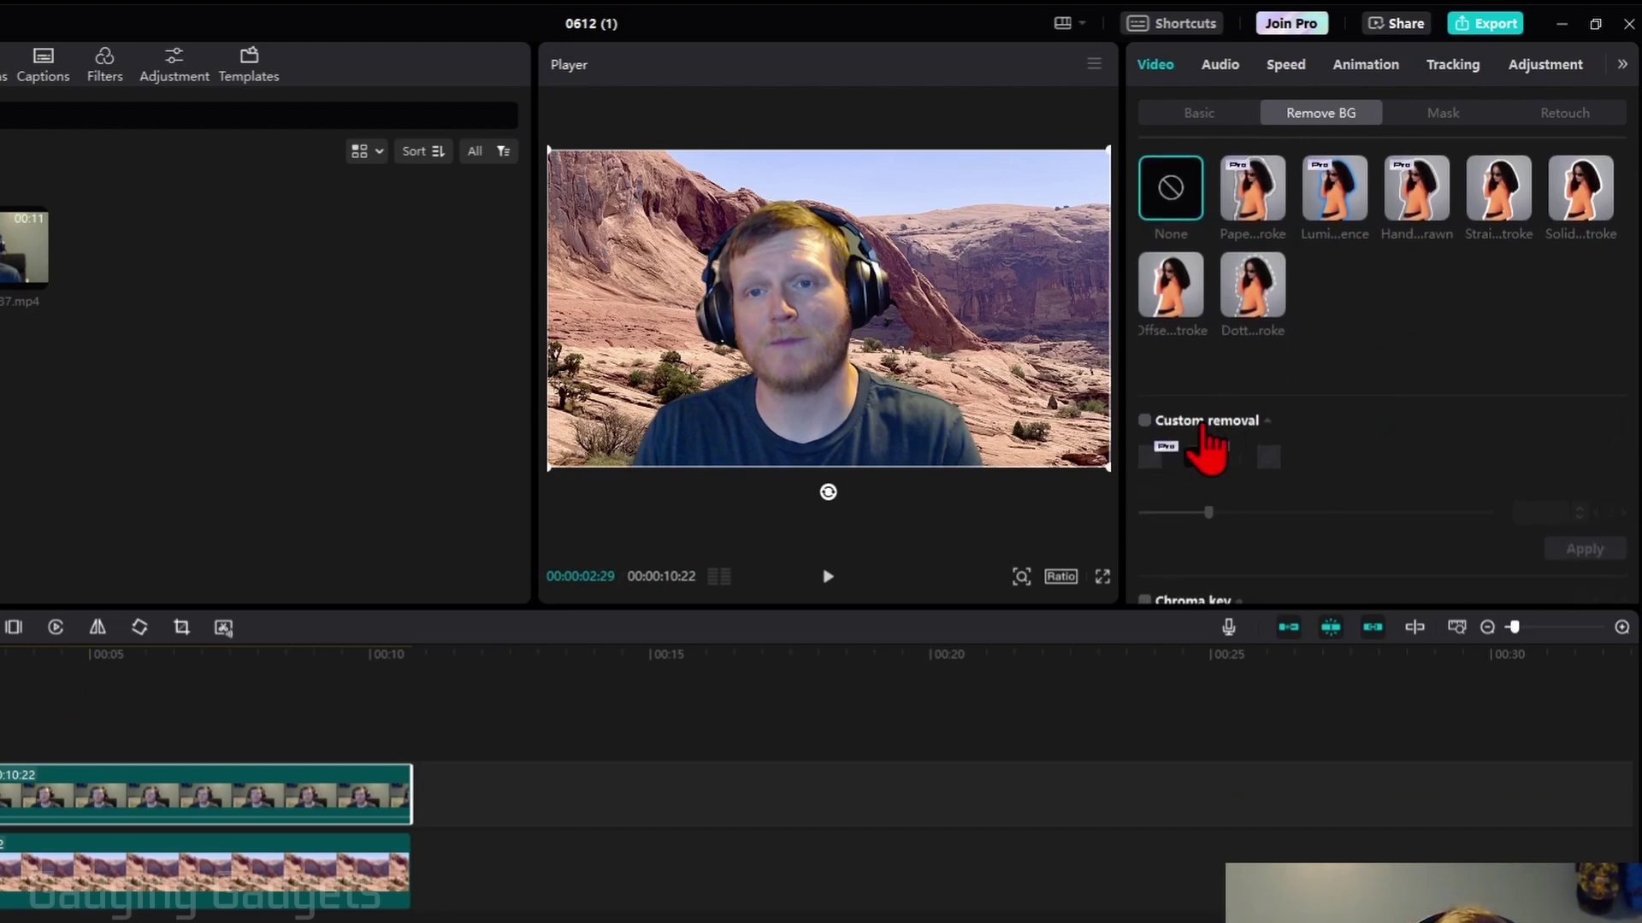